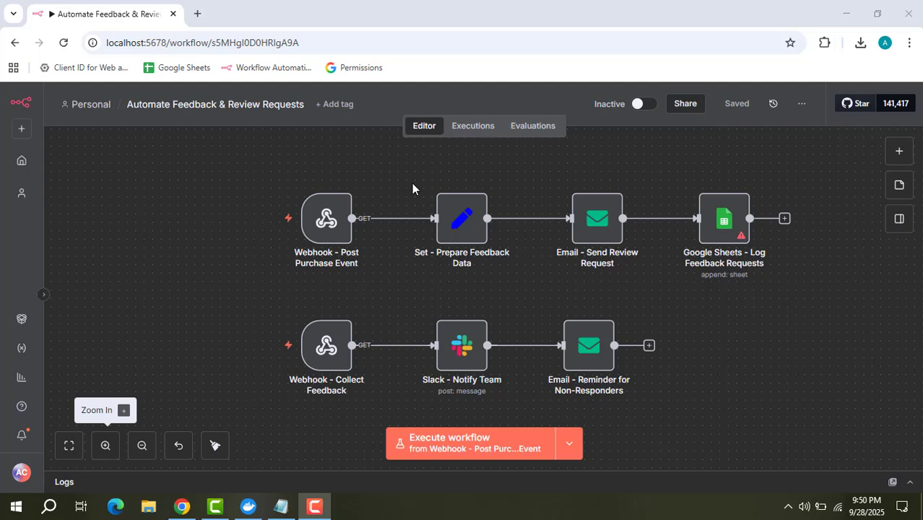
- Review the parameters of the Webhook - Post Purchase Event node, including its HTTP method, path and response settings
{"action": "mouse_move", "coordinate": [375, 193]}
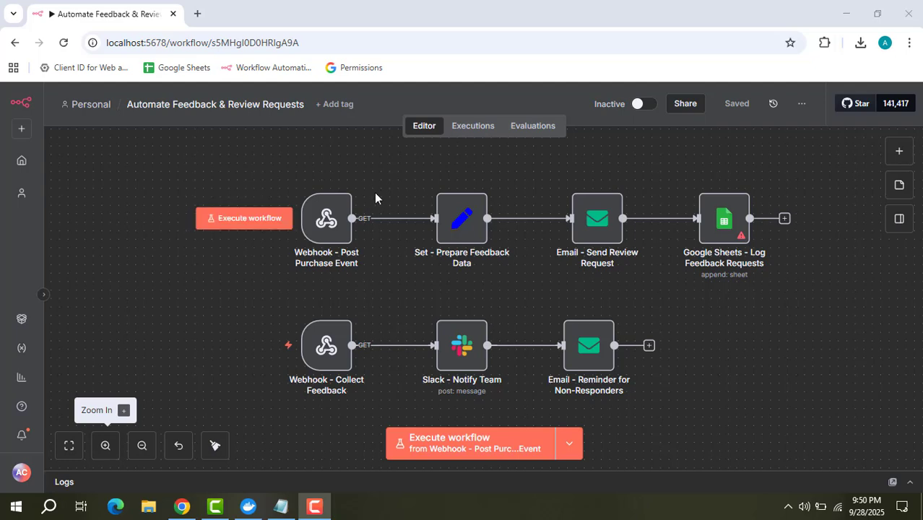
{"action": "double_click", "coordinate": [330, 226]}
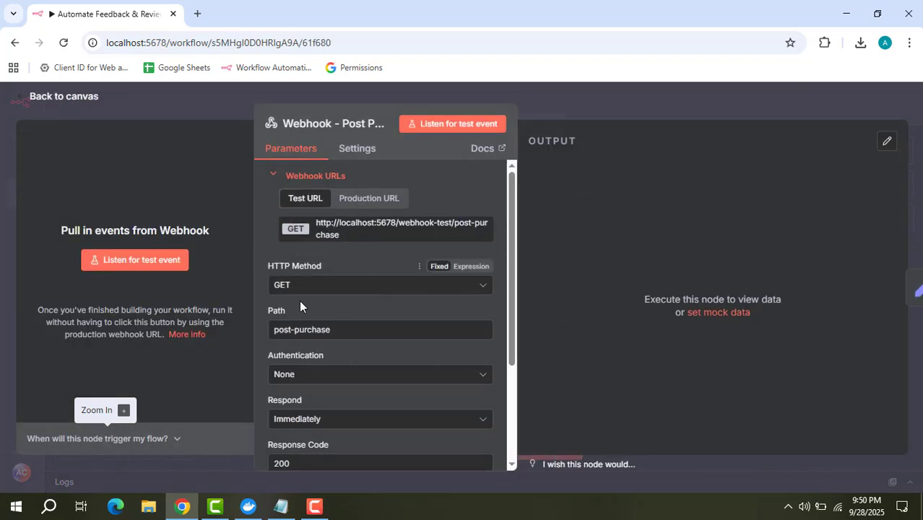
{"action": "scroll", "coordinate": [338, 289], "scroll_direction": "down", "scroll_amount": 1}
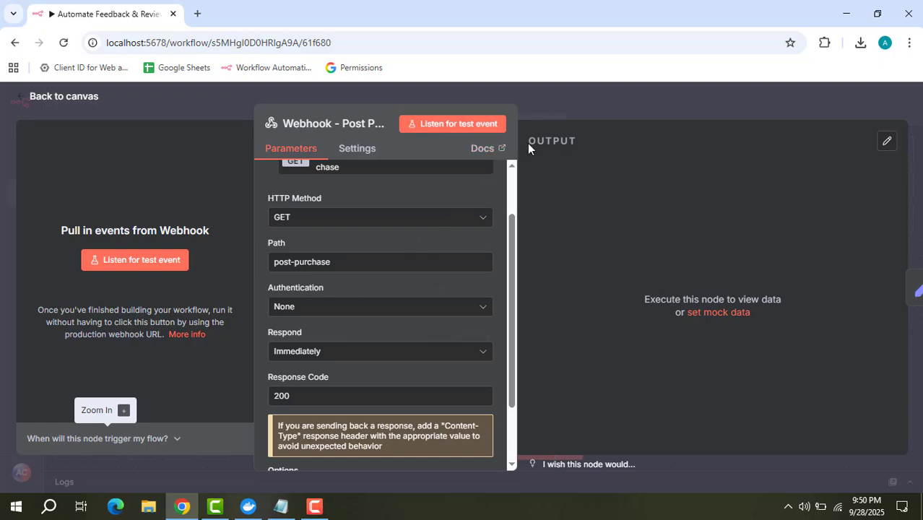
{"action": "left_click", "coordinate": [574, 108]}
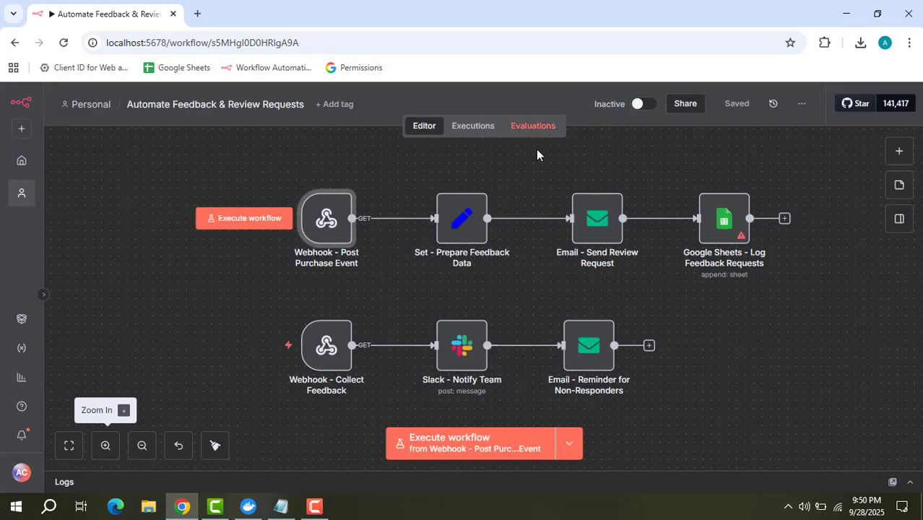
- Add a string value to the Set - Prepare Feedback Data node and clear its default name
{"action": "double_click", "coordinate": [462, 232]}
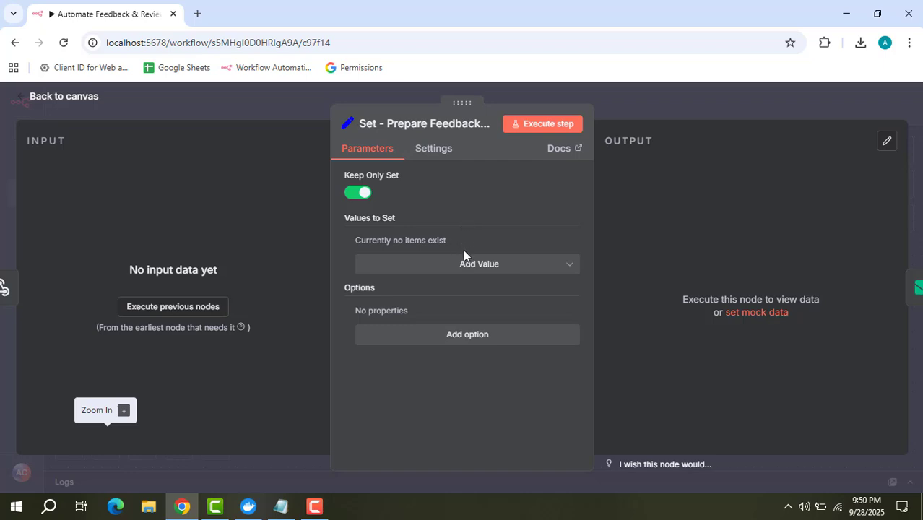
{"action": "left_click", "coordinate": [463, 261]}
{"action": "left_click", "coordinate": [466, 268]}
{"action": "left_click", "coordinate": [465, 266]}
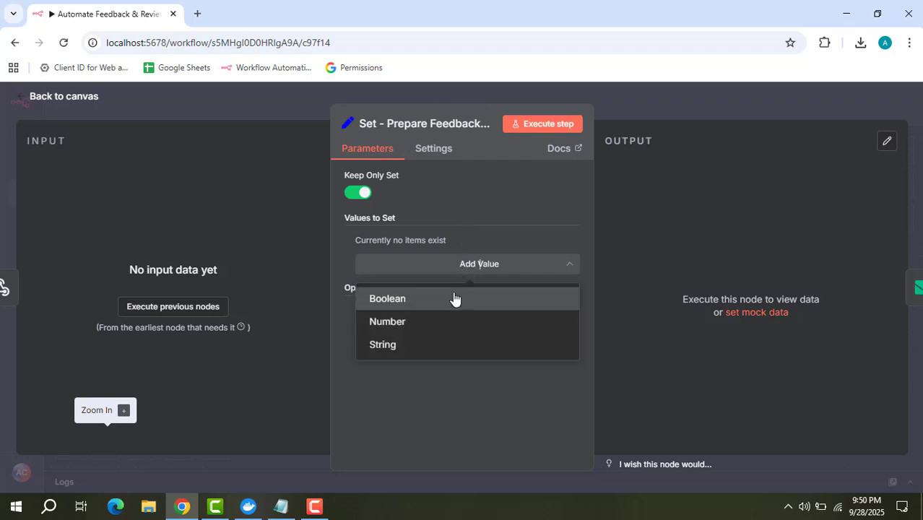
{"action": "left_click", "coordinate": [417, 343]}
{"action": "left_click_drag", "start_coordinate": [426, 283], "coordinate": [333, 290]}
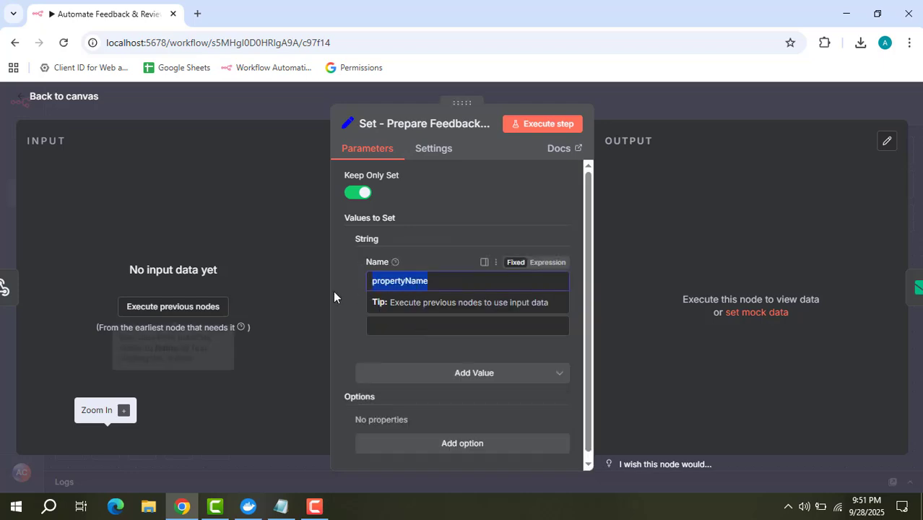
{"action": "key", "text": "BackSpace"}
- Try "order Id" as the string value's name, and clear the entry
{"action": "type", "text": "order "}
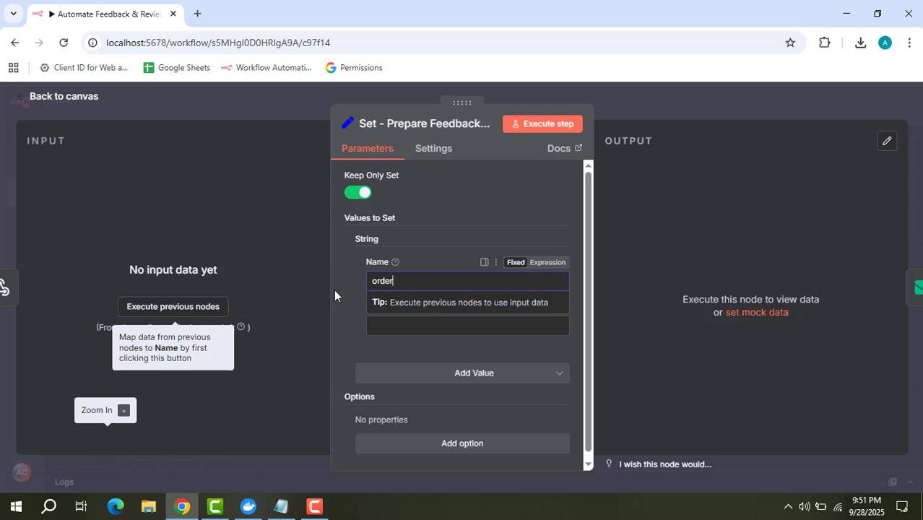
{"action": "type", "text": "Id,"}
{"action": "key", "text": "BackSpace"}
{"action": "key", "text": "BackSpace"}
{"action": "key", "text": "BackSpace"}
{"action": "key", "text": "BackSpace"}
{"action": "key", "text": "BackSpace"}
{"action": "key", "text": "BackSpace"}
{"action": "key", "text": "BackSpace"}
{"action": "key", "text": "BackSpace"}
{"action": "key", "text": "BackSpace"}
- Try clientName as the string value's name, and clear the entry
{"action": "type", "text": "clent"}
{"action": "key", "text": "BackSpace"}
{"action": "key", "text": "BackSpace"}
{"action": "key", "text": "BackSpace"}
{"action": "type", "text": "ient Name"}
{"action": "key", "text": "BackSpace"}
{"action": "key", "text": "BackSpace"}
{"action": "key", "text": "BackSpace"}
{"action": "key", "text": "BackSpace"}
{"action": "key", "text": "BackSpace"}
{"action": "key", "text": "BackSpace"}
{"action": "key", "text": "BackSpace"}
{"action": "key", "text": "BackSpace"}
{"action": "key", "text": "BackSpace"}
{"action": "key", "text": "BackSpace"}
- Try clientEmail as the string value's name, and clear the entry
{"action": "type", "text": "clientEmail"}
{"action": "key", "text": "BackSpace"}
{"action": "key", "text": "BackSpace"}
{"action": "key", "text": "BackSpace"}
{"action": "key", "text": "BackSpace"}
{"action": "key", "text": "BackSpace"}
{"action": "key", "text": "BackSpace"}
{"action": "key", "text": "BackSpace"}
{"action": "key", "text": "BackSpace"}
{"action": "key", "text": "BackSpace"}
{"action": "key", "text": "BackSpace"}
{"action": "key", "text": "BackSpace"}
- Try product as the string value's name, and clear the entry
{"action": "type", "text": "product"}
{"action": "key", "text": "BackSpace"}
{"action": "key", "text": "BackSpace"}
{"action": "key", "text": "BackSpace"}
{"action": "key", "text": "BackSpace"}
{"action": "key", "text": "BackSpace"}
{"action": "key", "text": "BackSpace"}
{"action": "key", "text": "BackSpace"}
- Try purchaseDate as the string value's name, clear the entry and return to the workflow canvas
{"action": "type", "text": "purchaseDate"}
{"action": "key", "text": "BackSpace"}
{"action": "key", "text": "BackSpace"}
{"action": "key", "text": "BackSpace"}
{"action": "key", "text": "BackSpace"}
{"action": "key", "text": "BackSpace"}
{"action": "key", "text": "BackSpace"}
{"action": "key", "text": "BackSpace"}
{"action": "key", "text": "BackSpace"}
{"action": "key", "text": "BackSpace"}
{"action": "key", "text": "BackSpace"}
{"action": "key", "text": "BackSpace"}
{"action": "key", "text": "BackSpace"}
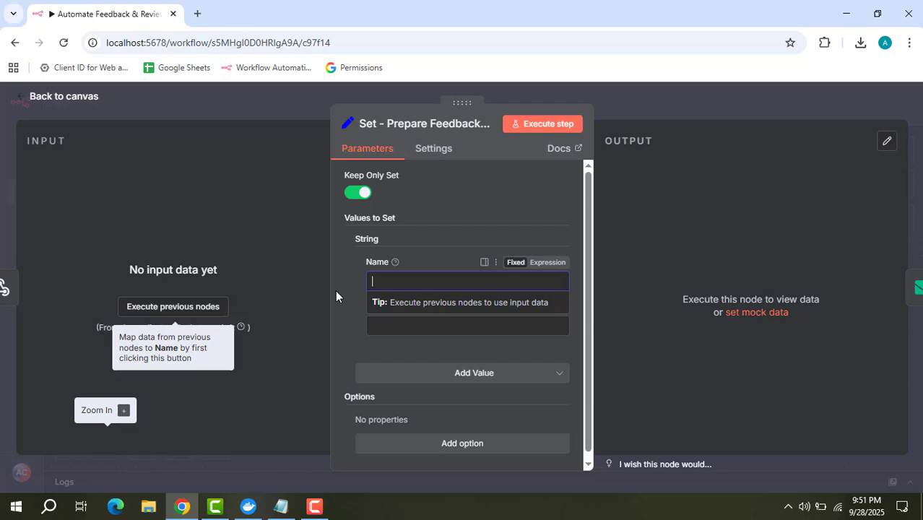
{"action": "left_click", "coordinate": [633, 102]}
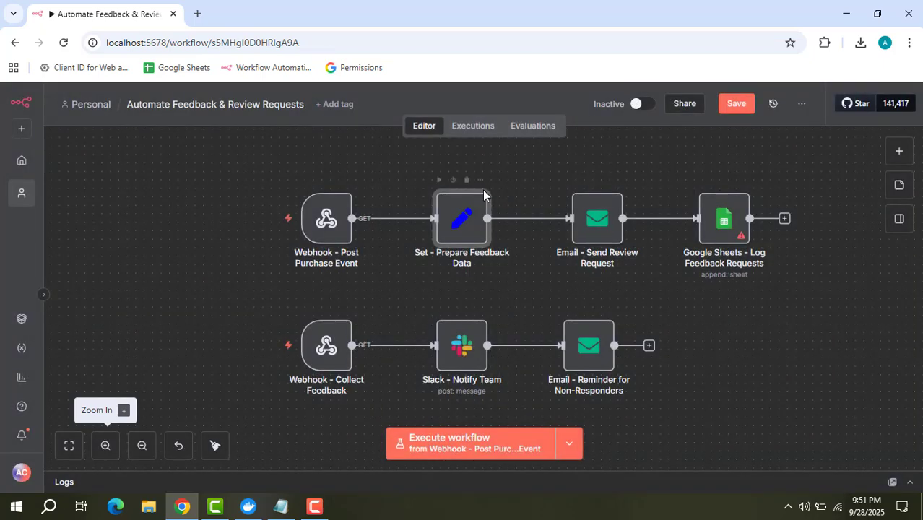
- Examine the recipient fields and the full subject expression of the Email - Send Review Request node
{"action": "left_click_drag", "start_coordinate": [567, 169], "coordinate": [531, 185]}
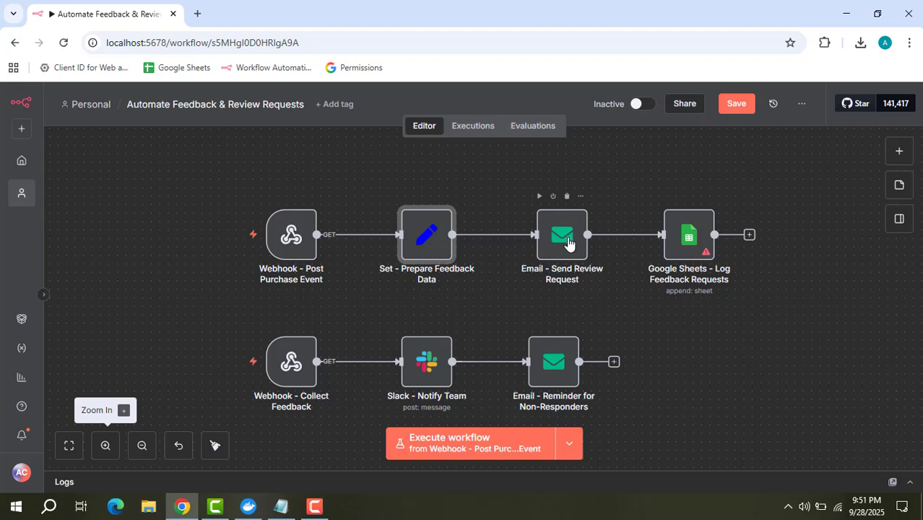
{"action": "double_click", "coordinate": [569, 243]}
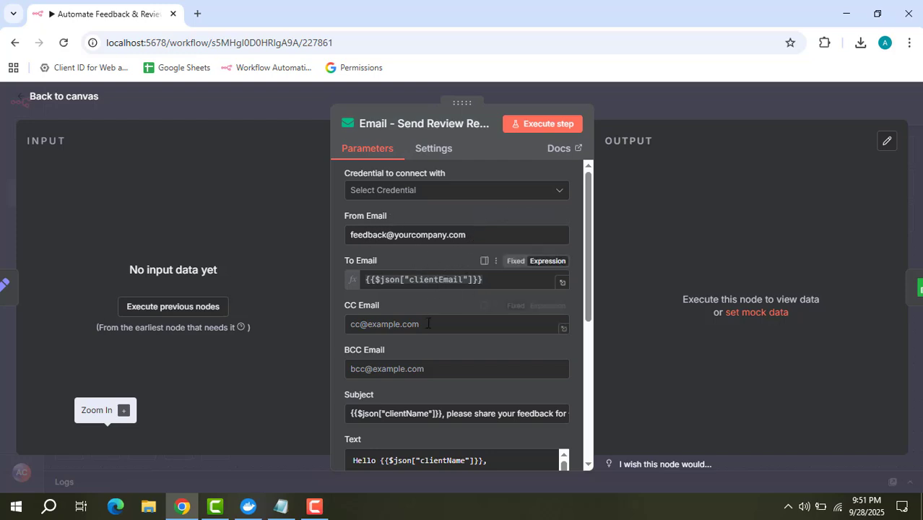
{"action": "scroll", "coordinate": [463, 354], "scroll_direction": "down", "scroll_amount": 1}
{"action": "scroll", "coordinate": [463, 354], "scroll_direction": "down", "scroll_amount": 2}
{"action": "left_click", "coordinate": [564, 357]}
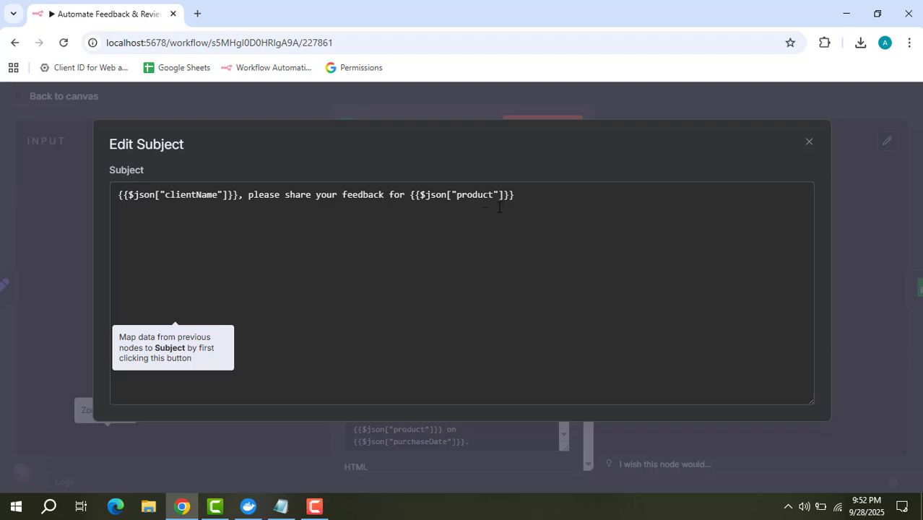
{"action": "left_click", "coordinate": [810, 141]}
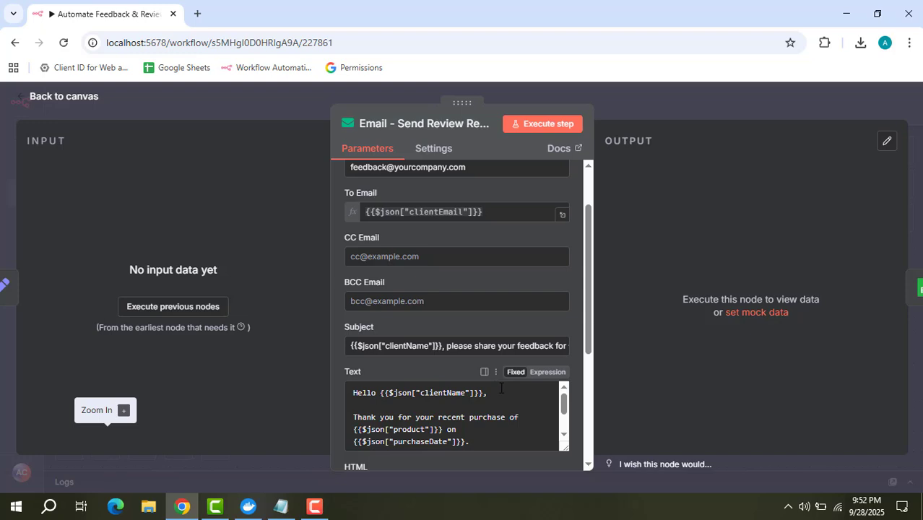
- Read the complete message text of the review request email and return to the workflow canvas
{"action": "scroll", "coordinate": [501, 390], "scroll_direction": "down", "scroll_amount": 2}
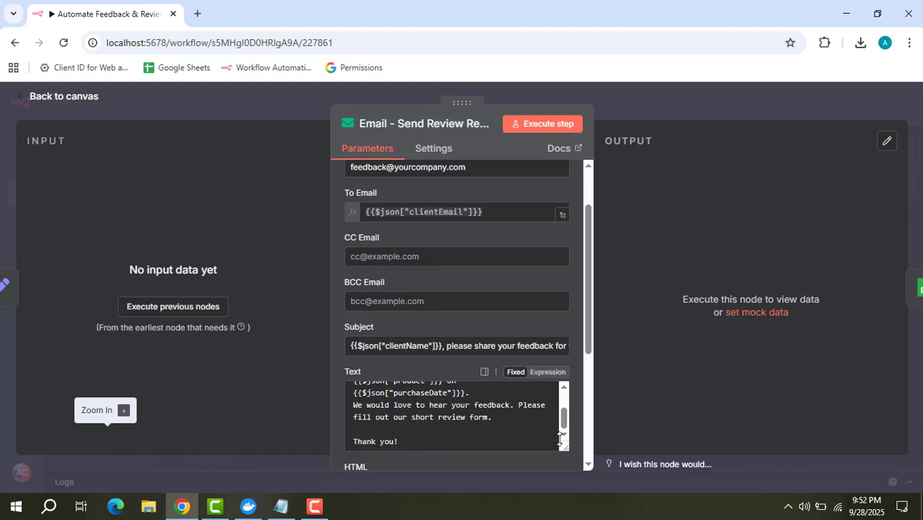
{"action": "left_click_drag", "start_coordinate": [563, 450], "coordinate": [580, 471]}
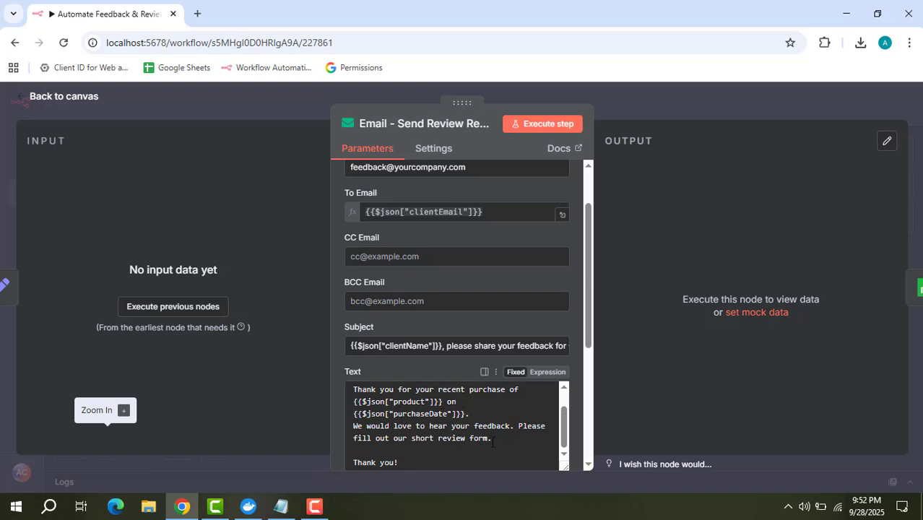
{"action": "scroll", "coordinate": [499, 440], "scroll_direction": "down", "scroll_amount": 1}
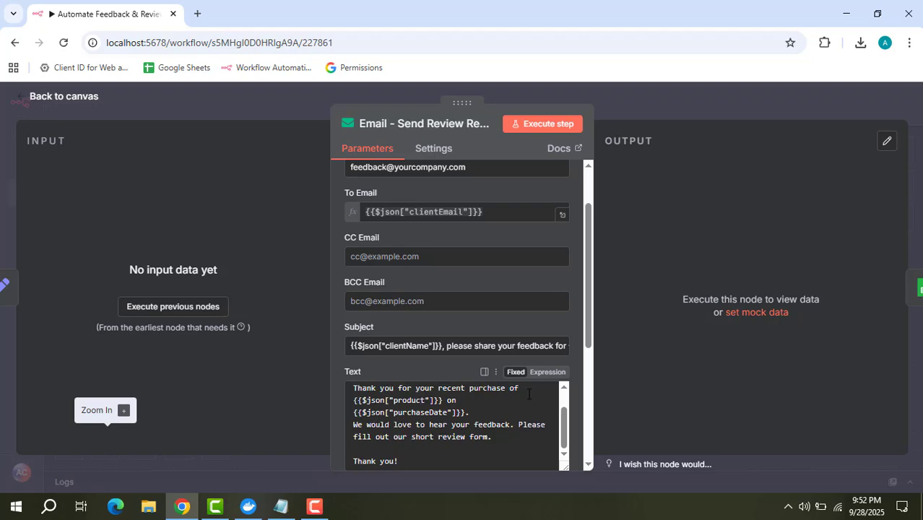
{"action": "left_click", "coordinate": [661, 101]}
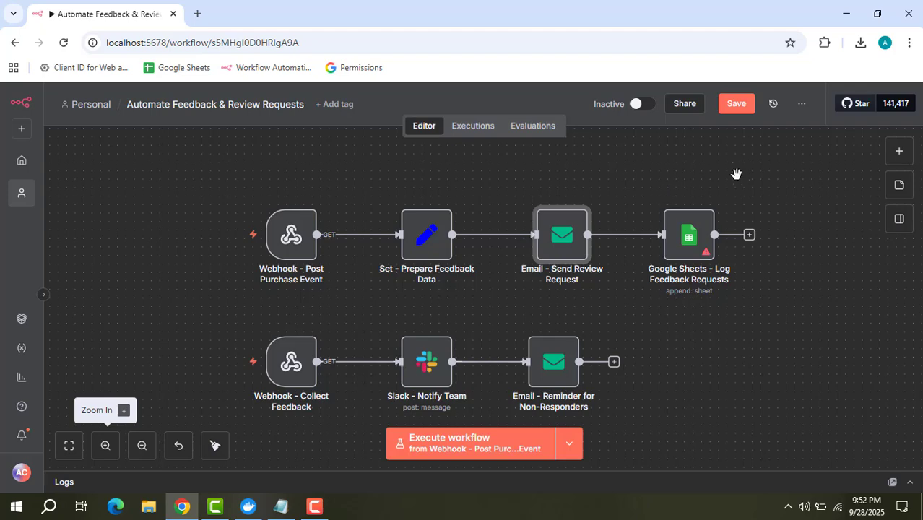
- Review the operation, spreadsheet ID and range settings of the Google Sheets - Log Feedback Requests node
{"action": "left_click_drag", "start_coordinate": [686, 188], "coordinate": [689, 176]}
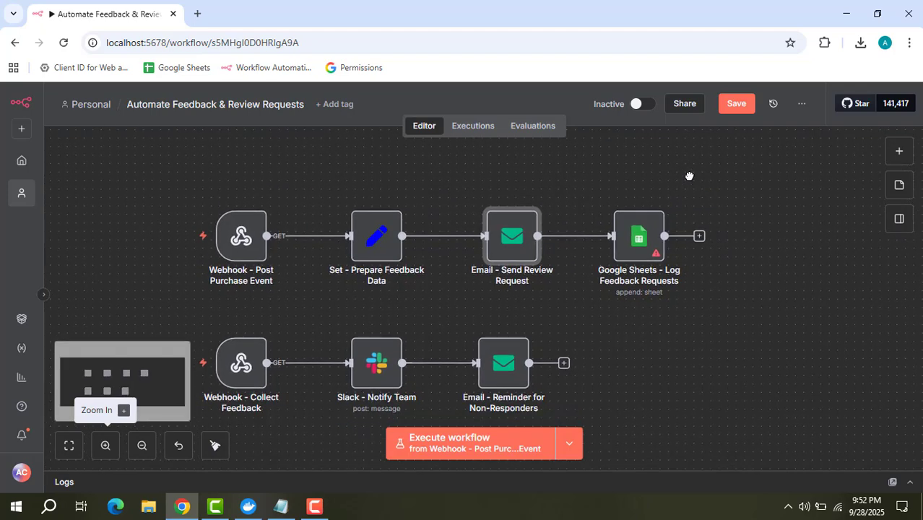
{"action": "double_click", "coordinate": [636, 250]}
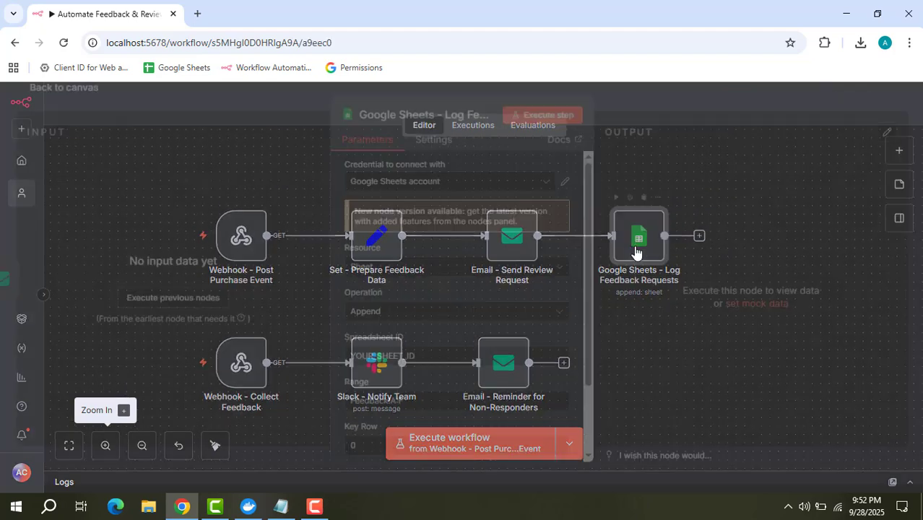
{"action": "scroll", "coordinate": [434, 318], "scroll_direction": "down", "scroll_amount": 1}
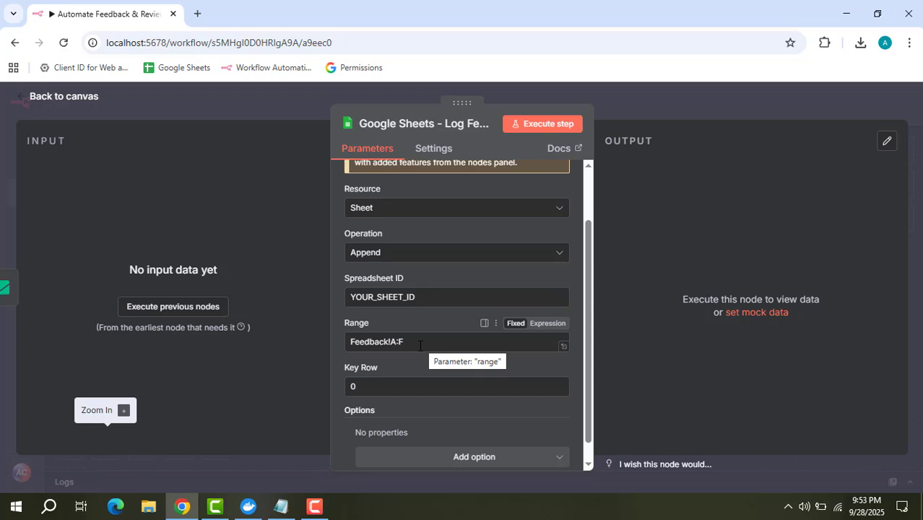
{"action": "left_click", "coordinate": [671, 101]}
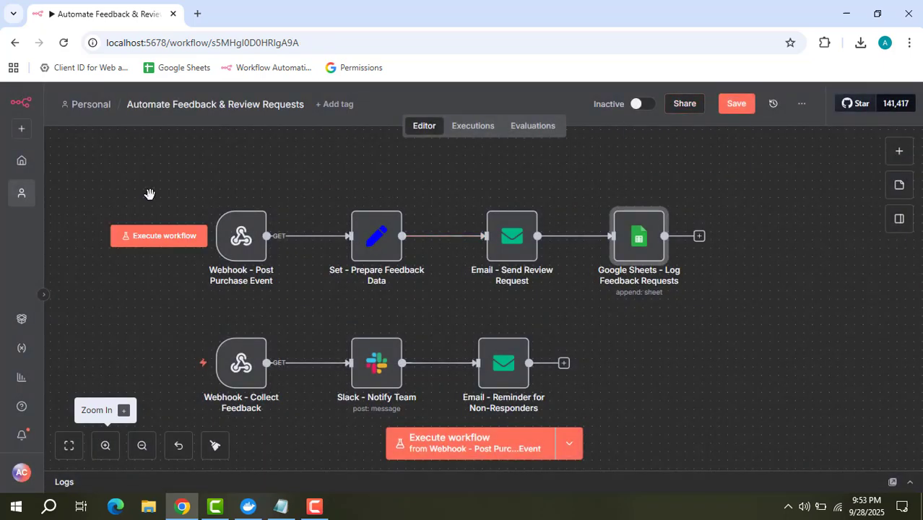
- Review the test URL, HTTP method and path of the Webhook - Collect Feedback node
{"action": "left_click_drag", "start_coordinate": [148, 192], "coordinate": [168, 180]}
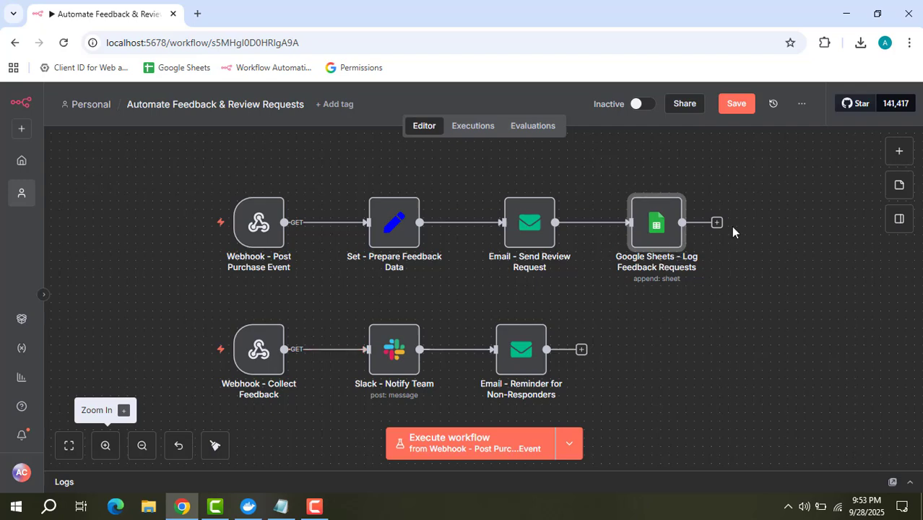
{"action": "mouse_move", "coordinate": [226, 387]}
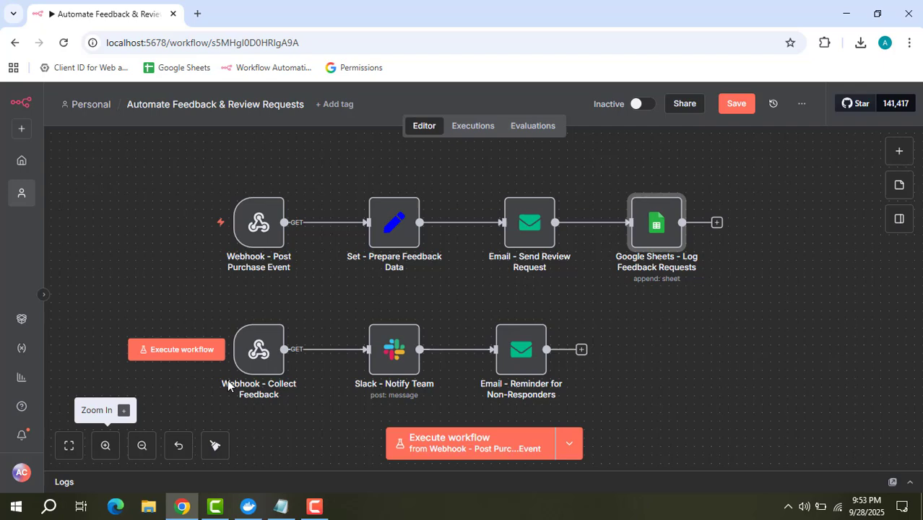
{"action": "left_click", "coordinate": [256, 360]}
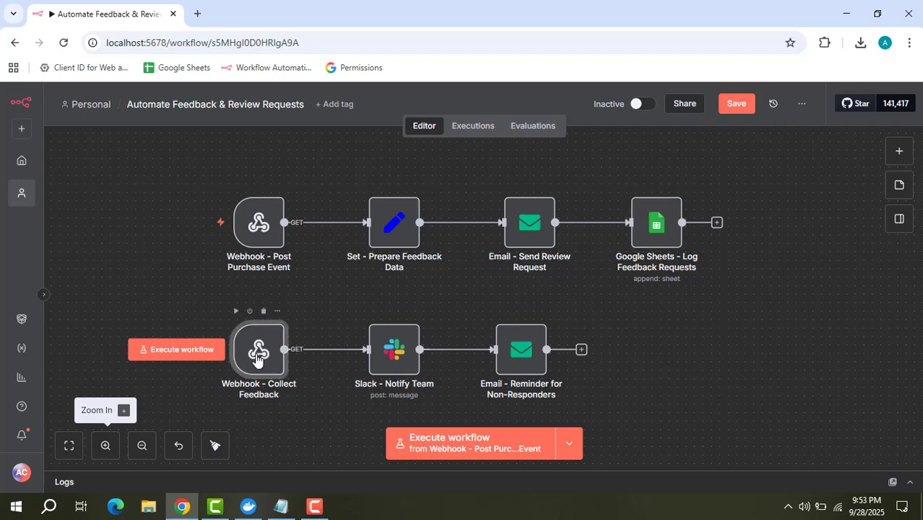
{"action": "double_click", "coordinate": [257, 359]}
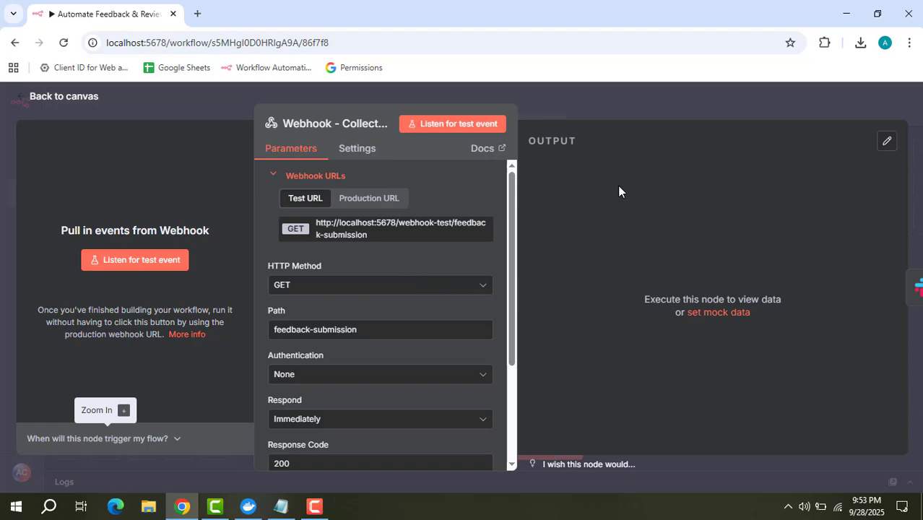
{"action": "left_click", "coordinate": [682, 102]}
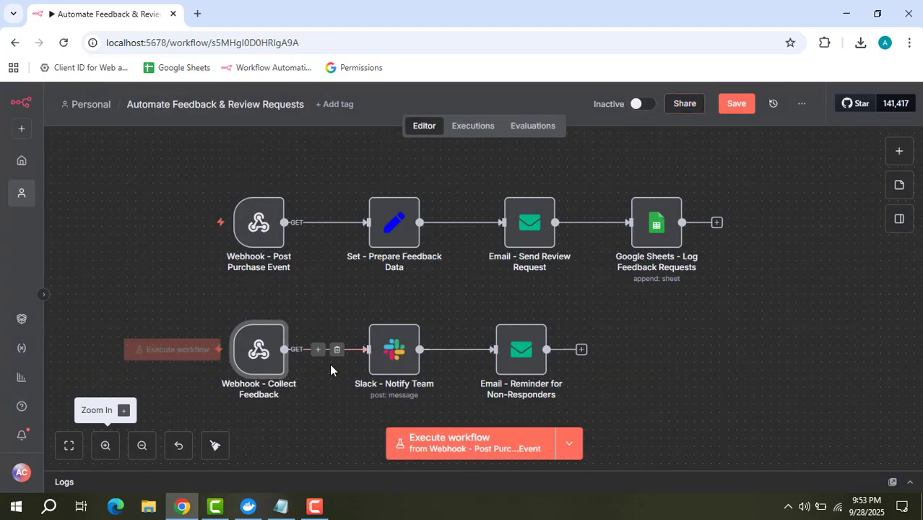
- Examine the Slack - Notify Team node's channel and its full message text expression
{"action": "double_click", "coordinate": [394, 354]}
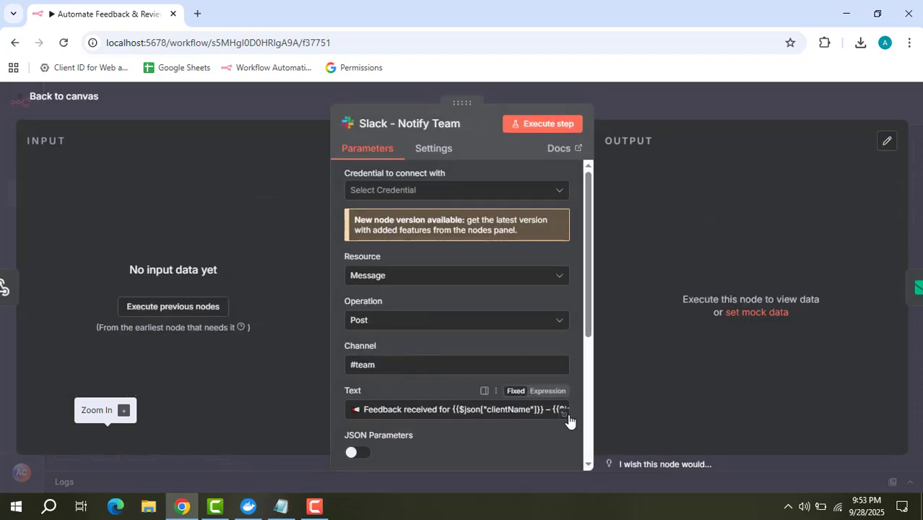
{"action": "left_click", "coordinate": [564, 414]}
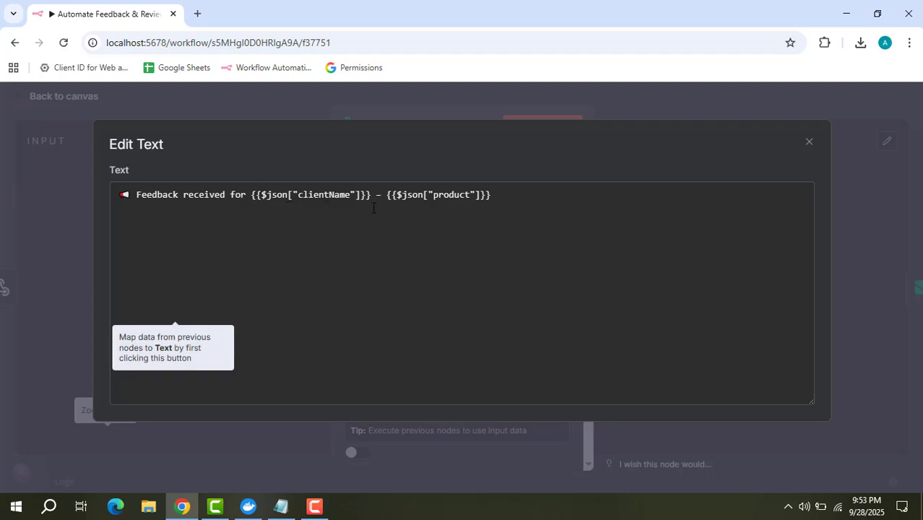
{"action": "left_click", "coordinate": [474, 201]}
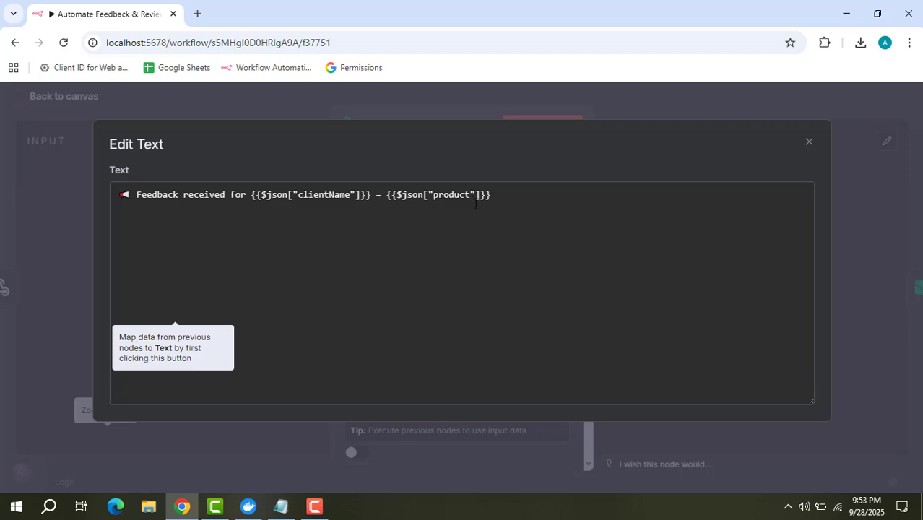
{"action": "left_click", "coordinate": [809, 144]}
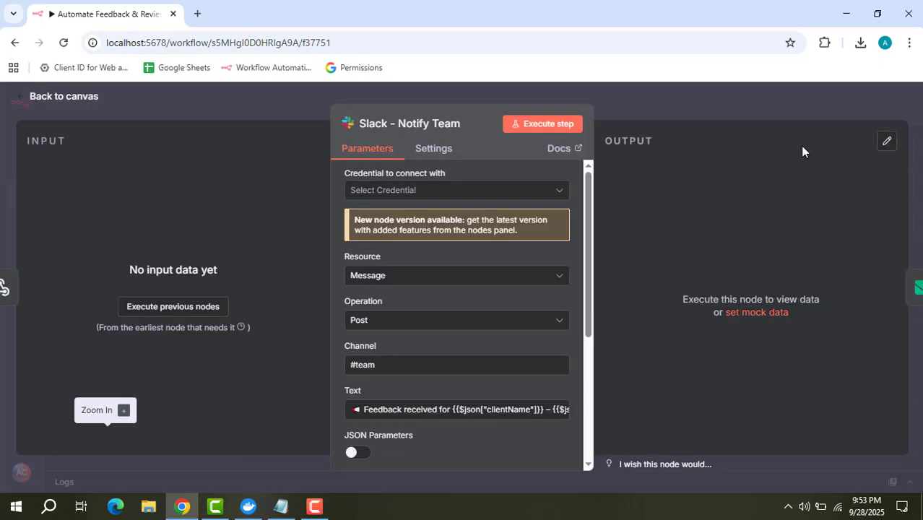
{"action": "left_click", "coordinate": [722, 107]}
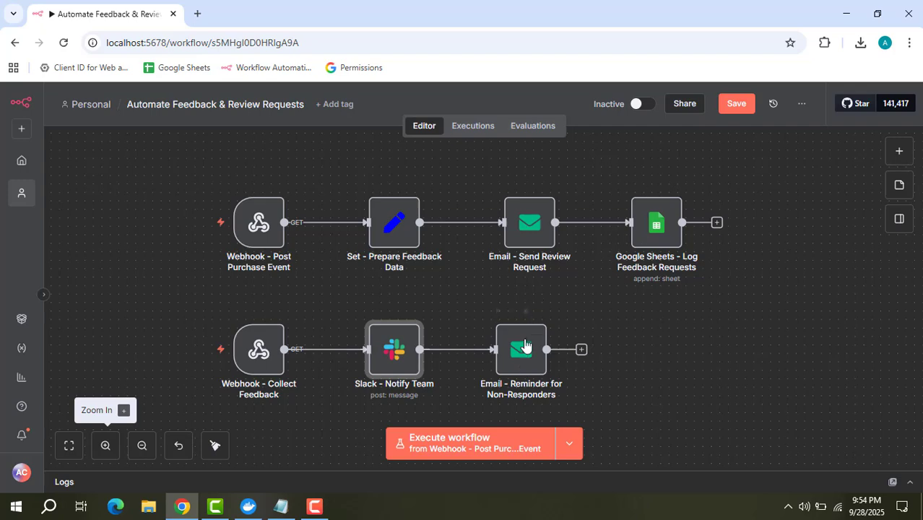
- Examine the full subject and message text of the Email - Reminder for Non-Responders node
{"action": "double_click", "coordinate": [523, 365]}
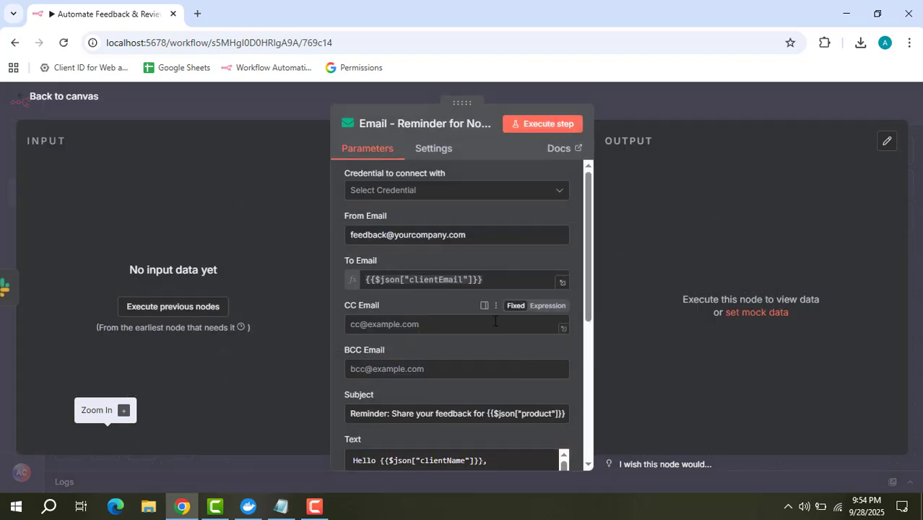
{"action": "scroll", "coordinate": [434, 311], "scroll_direction": "down", "scroll_amount": 3}
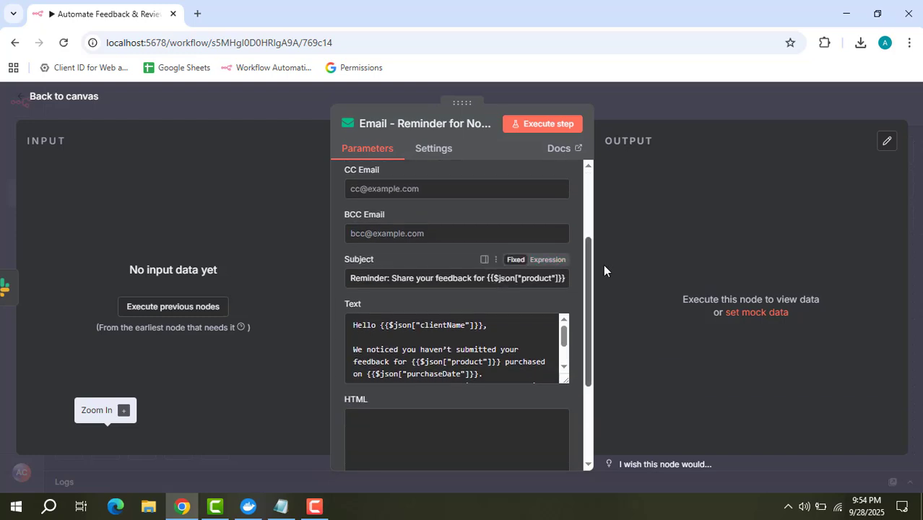
{"action": "left_click", "coordinate": [565, 286]}
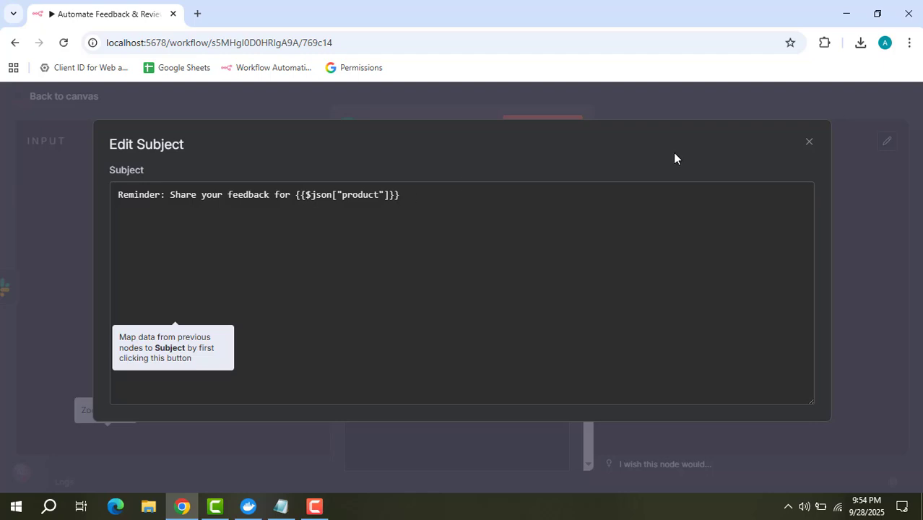
{"action": "left_click", "coordinate": [807, 143]}
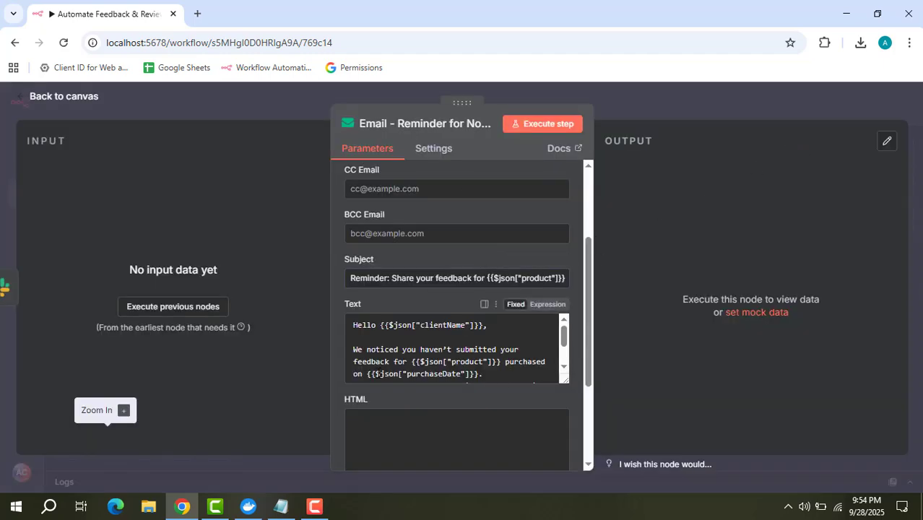
{"action": "left_click_drag", "start_coordinate": [568, 381], "coordinate": [571, 409]}
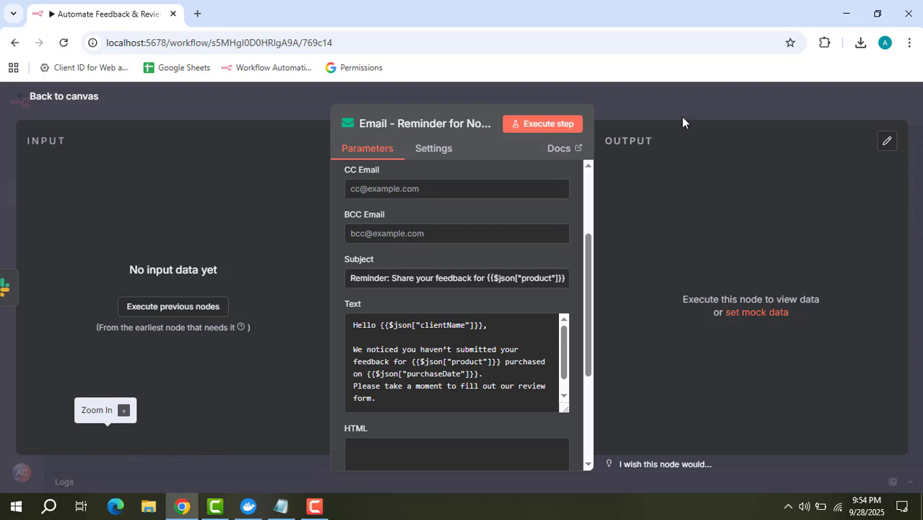
{"action": "left_click", "coordinate": [687, 95]}
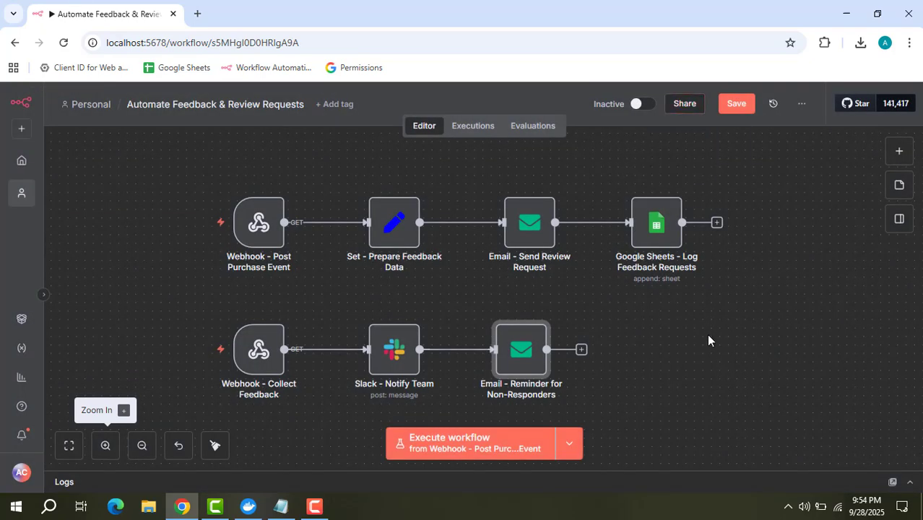